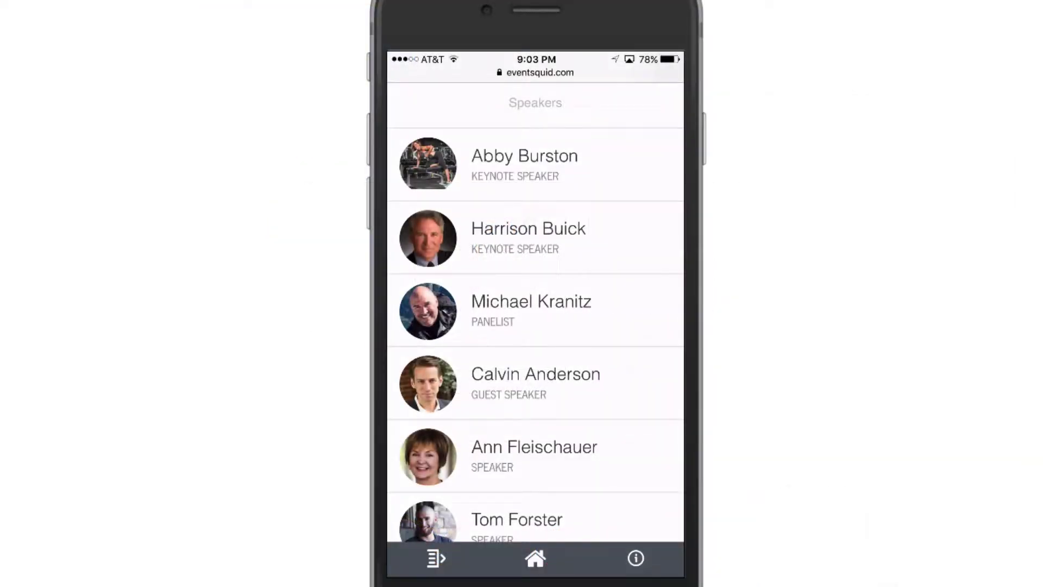
- View the panelist's rating page in the mobile event app and the first keynote speaker's details on the event website
left_click(531, 310)
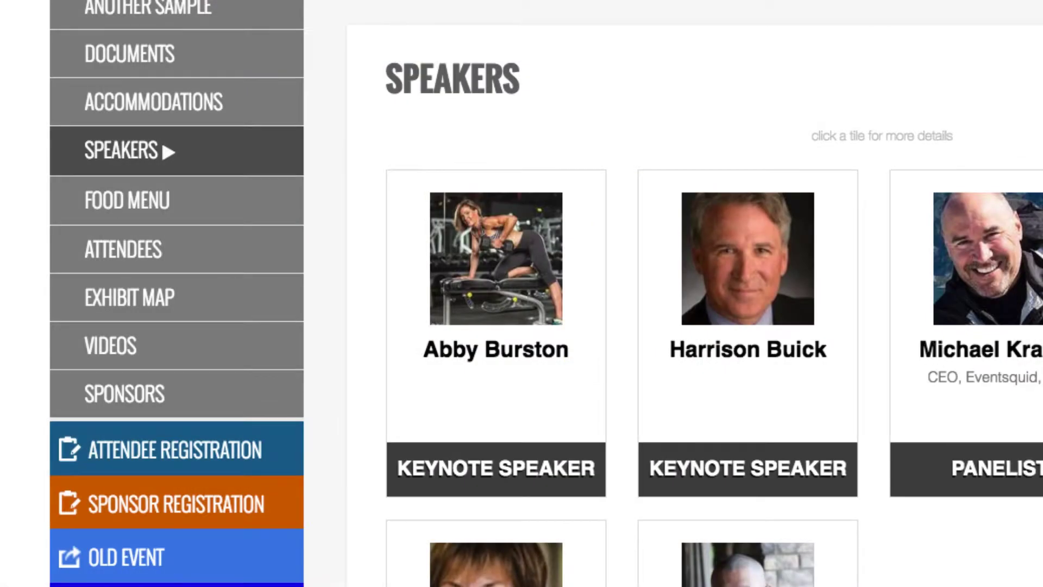
scroll(546, 293, "down", 3)
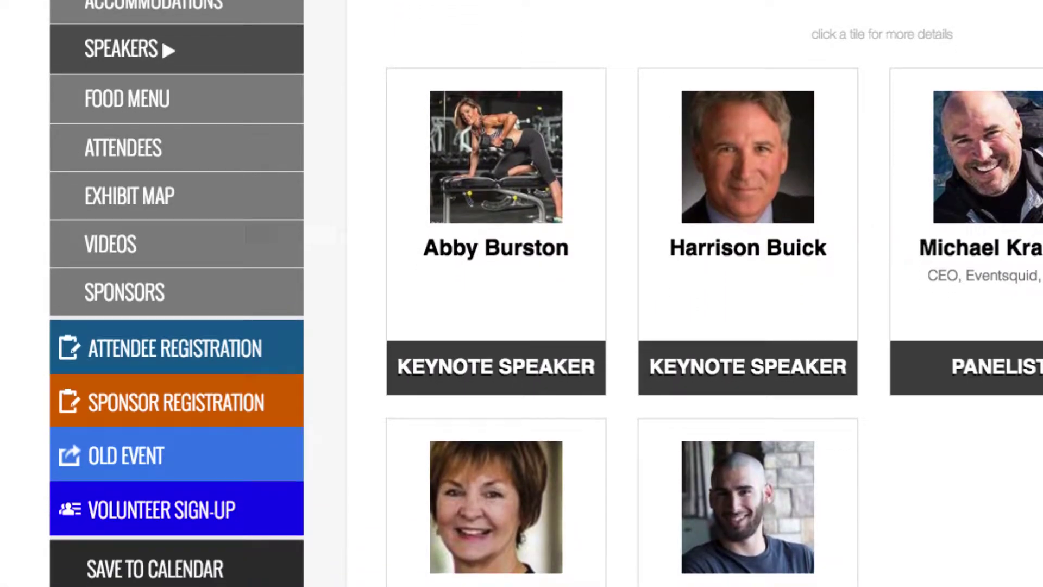
left_click(499, 205)
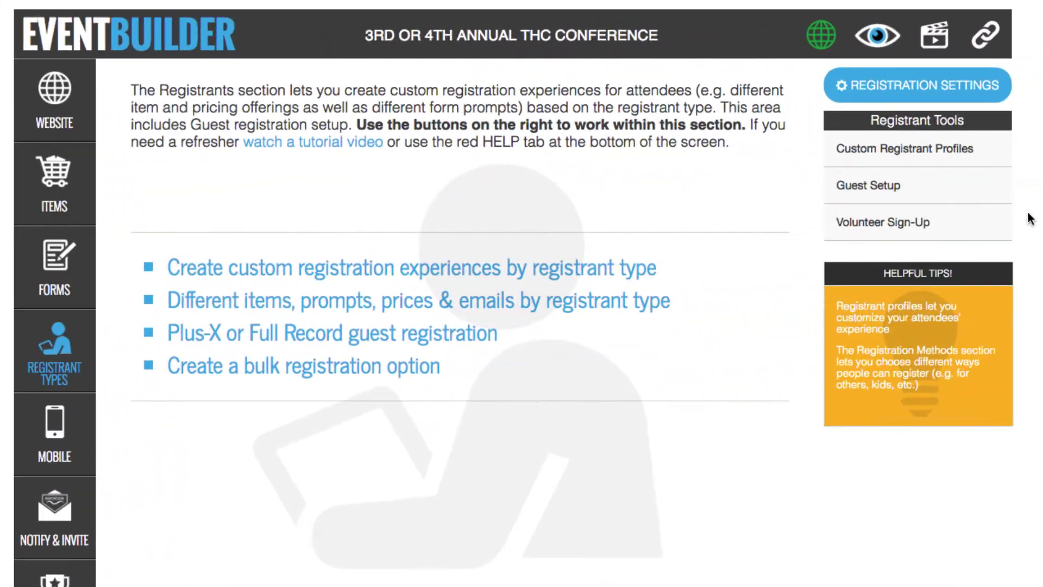
- Launch the custom registrant profile tool and complete the new profile's text with "event, please choose this profile."
left_click(932, 163)
left_click(921, 155)
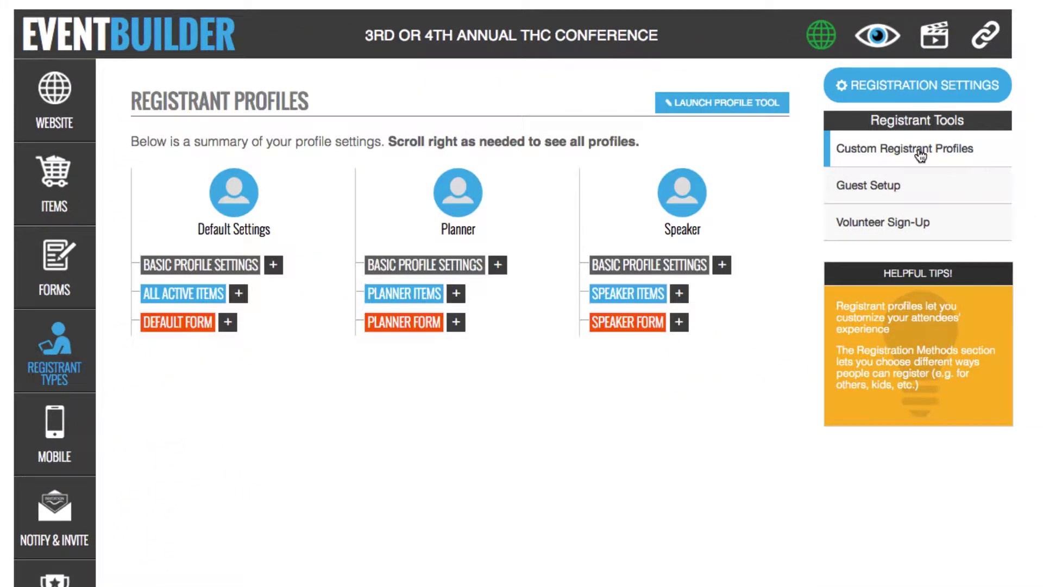
left_click(760, 103)
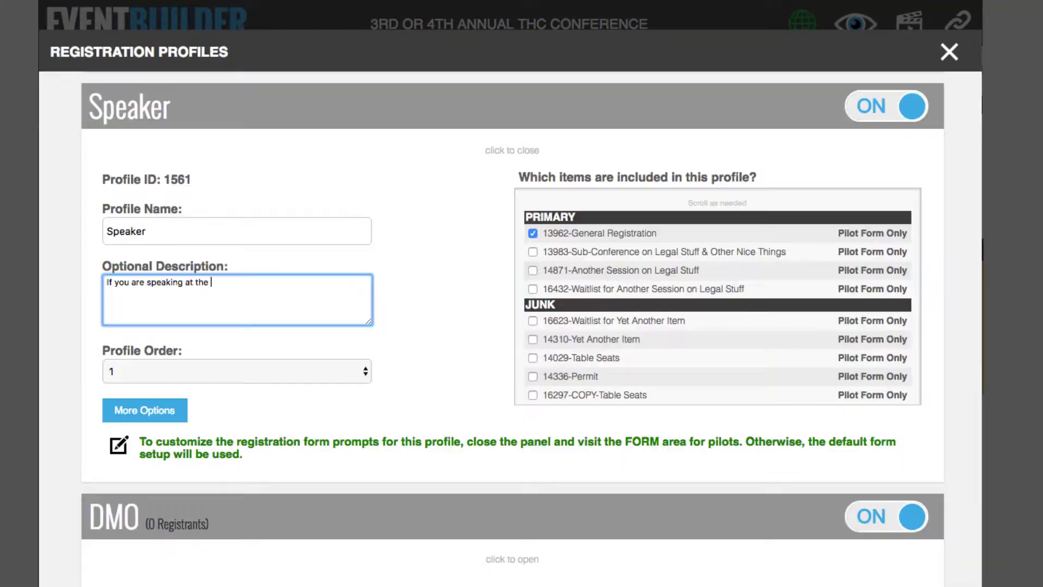
type("event, please choose this profile.")
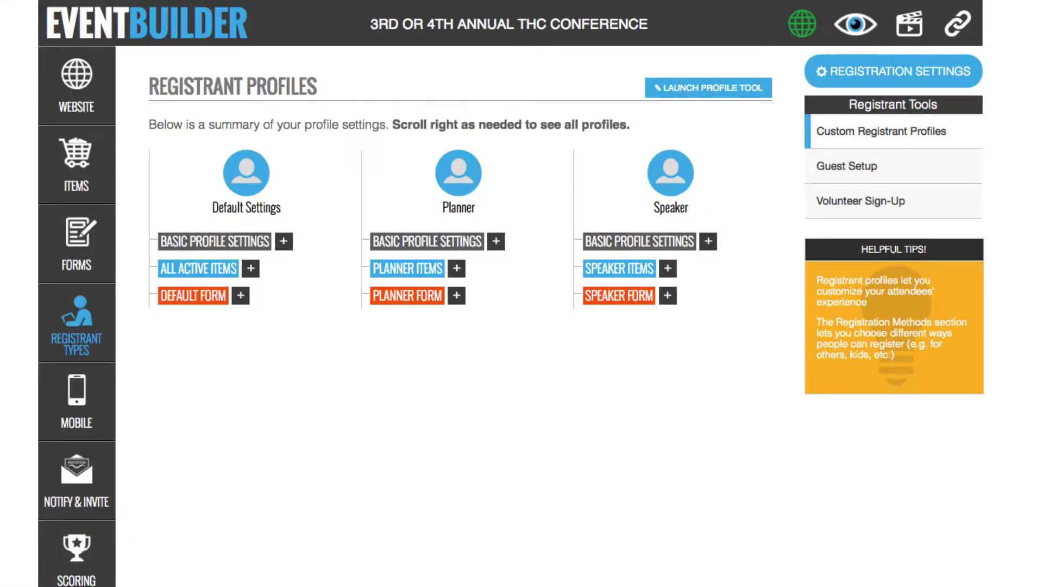
scroll(151, 241, "right", 5)
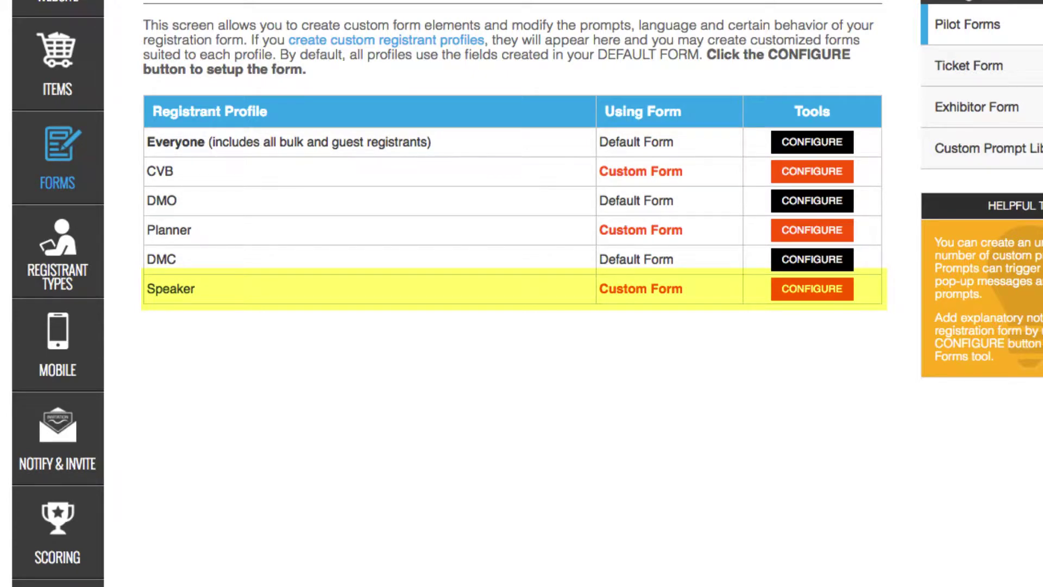
- Open the Speaker profile's custom form configuration and review its prompts from personal information through speaker information
left_click(812, 289)
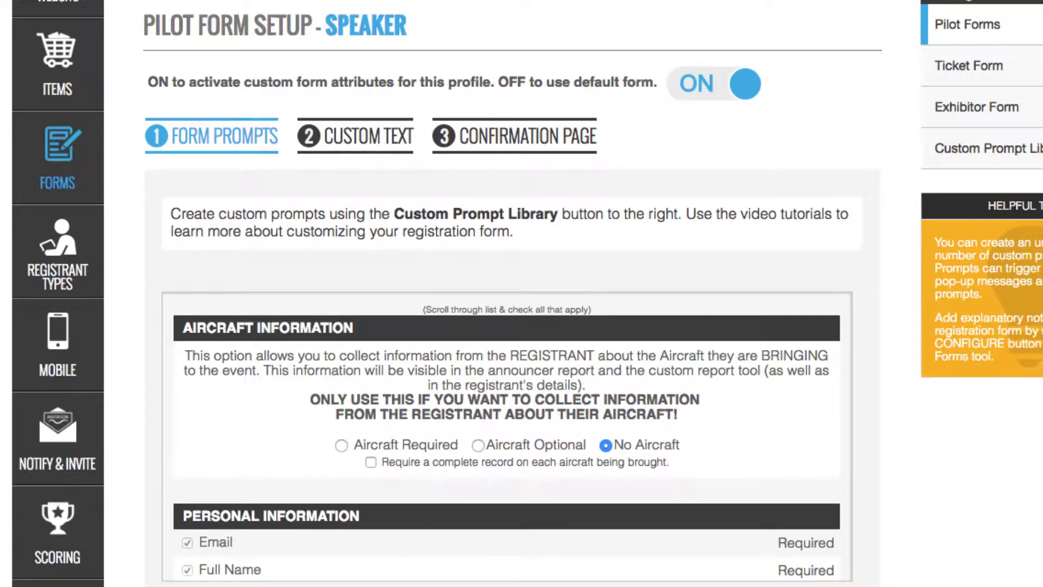
scroll(507, 434, "down", 8)
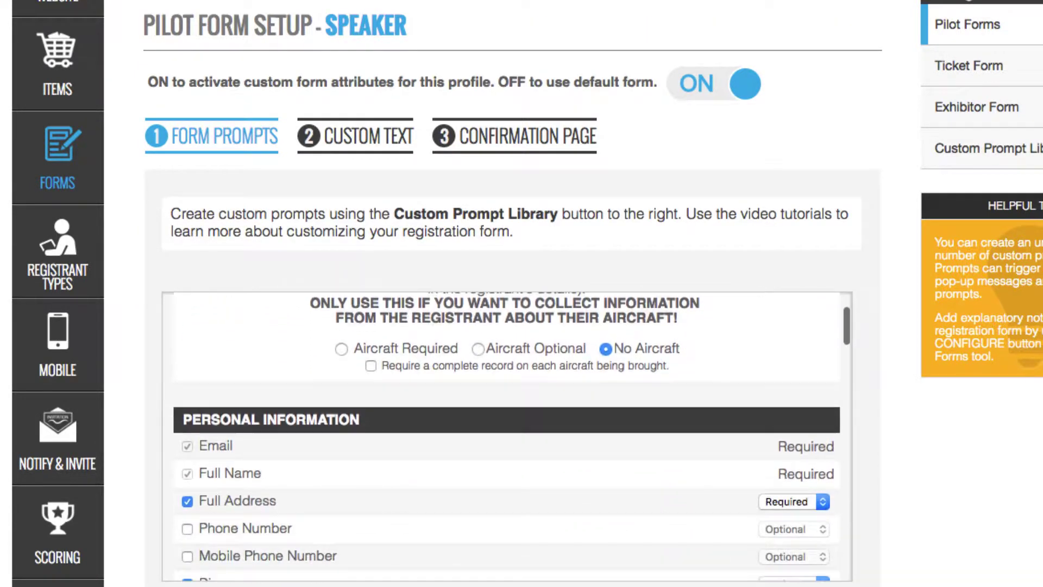
scroll(507, 435, "down", 4)
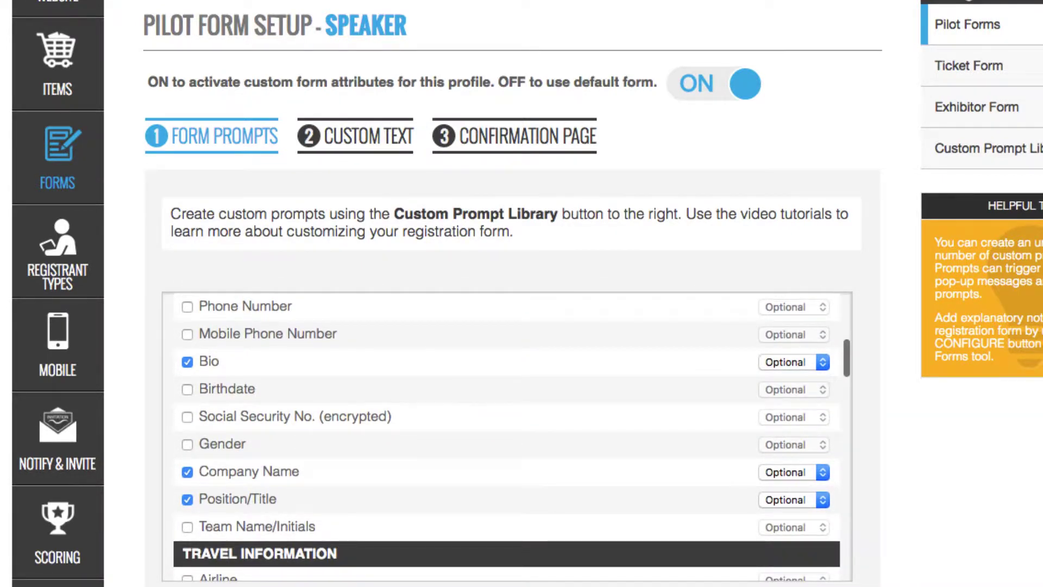
scroll(507, 435, "down", 20)
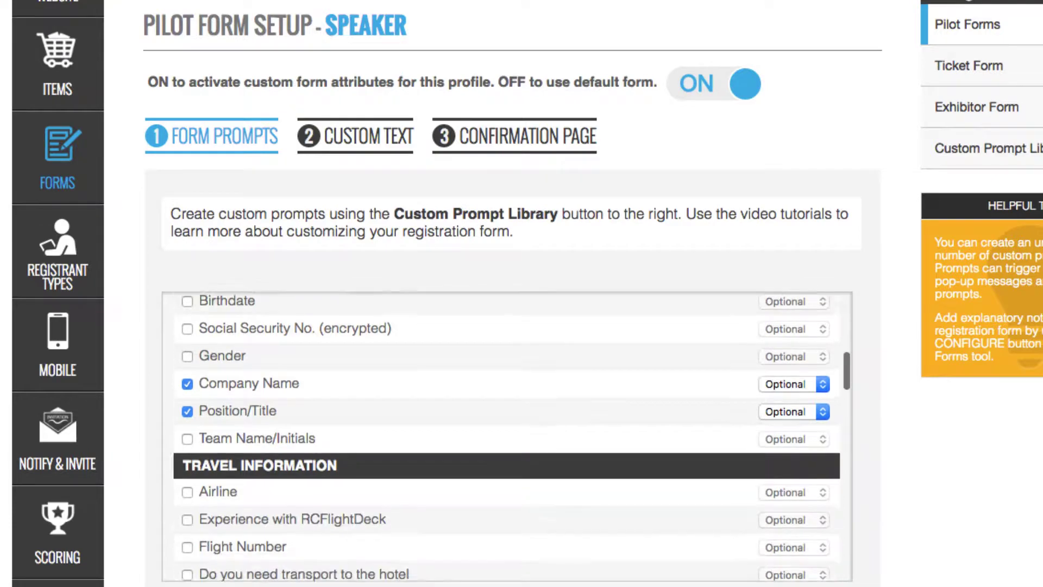
scroll(506, 434, "down", 20)
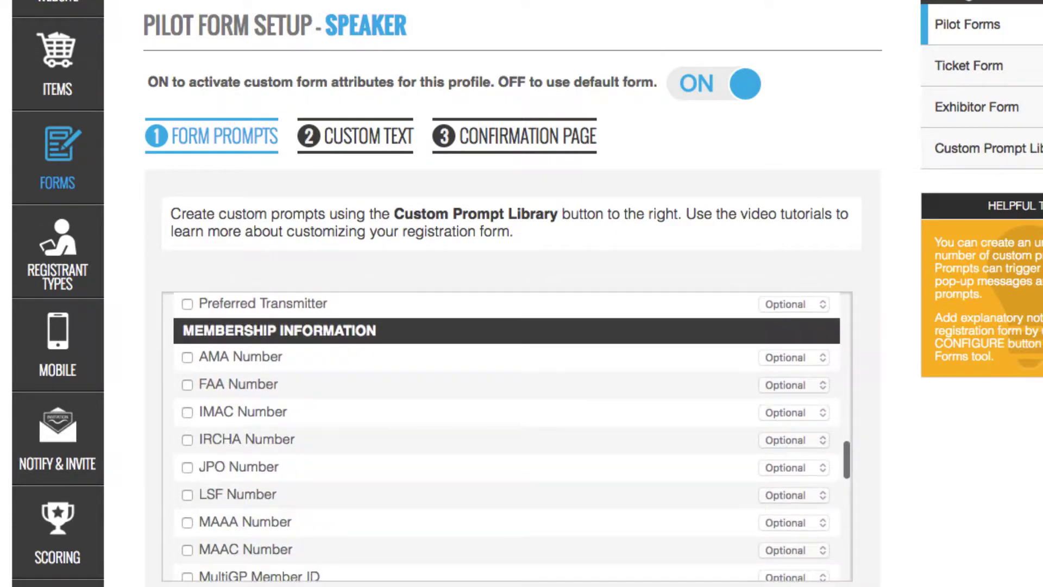
scroll(506, 434, "down", 6)
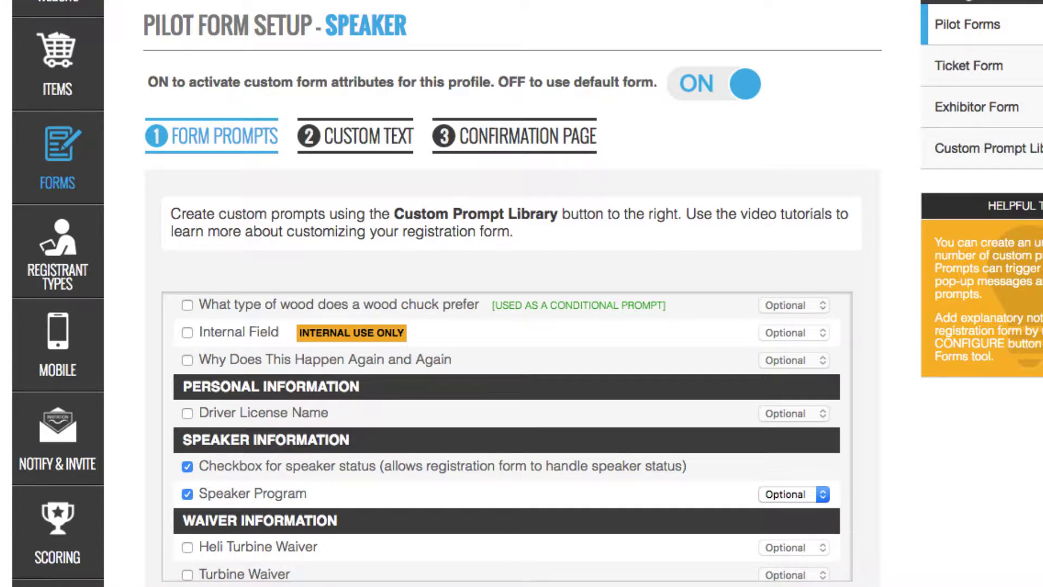
- Enter "Please upload your headshot" as the file and image upload instructions of the Speaker form
scroll(511, 347, "down", 9)
type("Please ")
type("upload your")
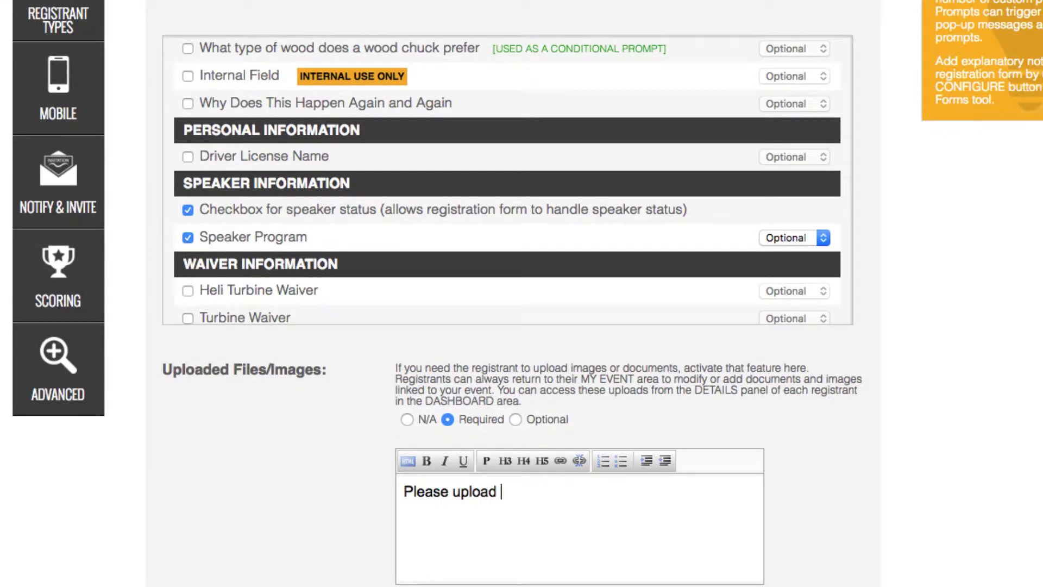
type(" headshot")
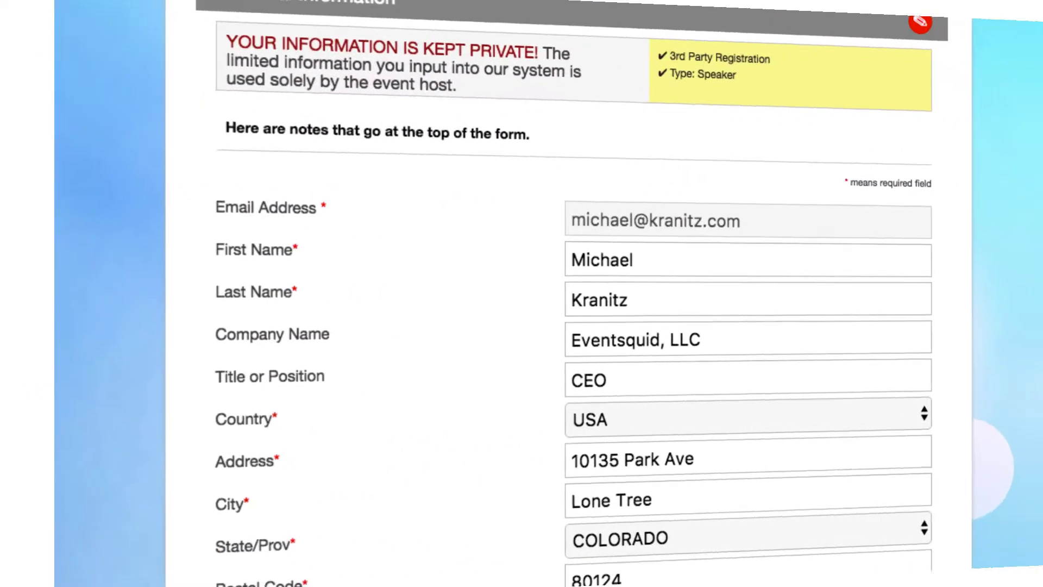
- In the speaker registration form, declare that the registrant is applying or has been approved to speak at this event
scroll(511, 294, "down", 3)
scroll(522, 294, "down", 5)
scroll(521, 293, "down", 5)
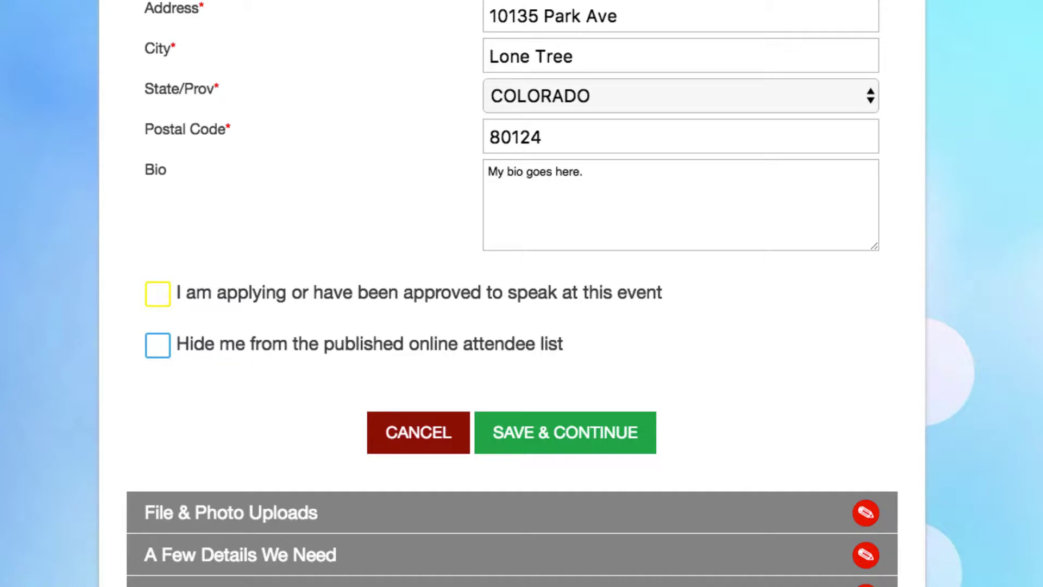
left_click(157, 294)
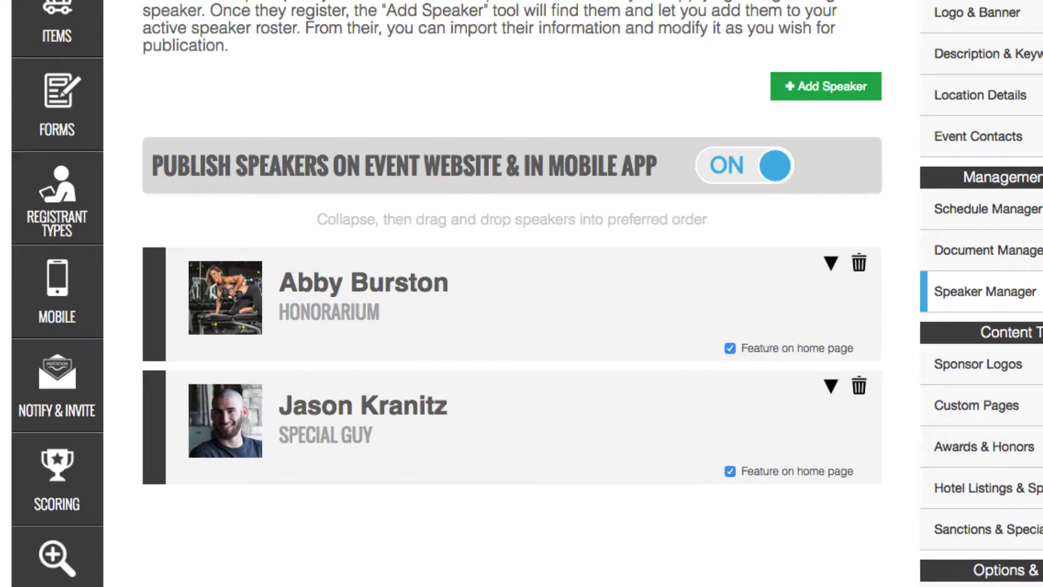
- Show all available speakers and add the first unassigned person to the event with the Speaker title
left_click(815, 86)
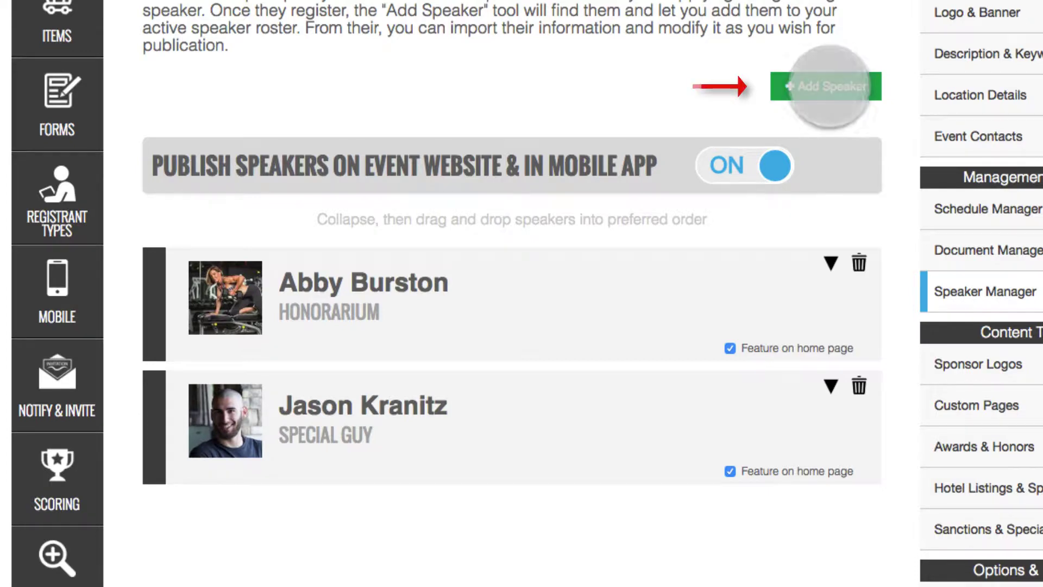
left_click(380, 125)
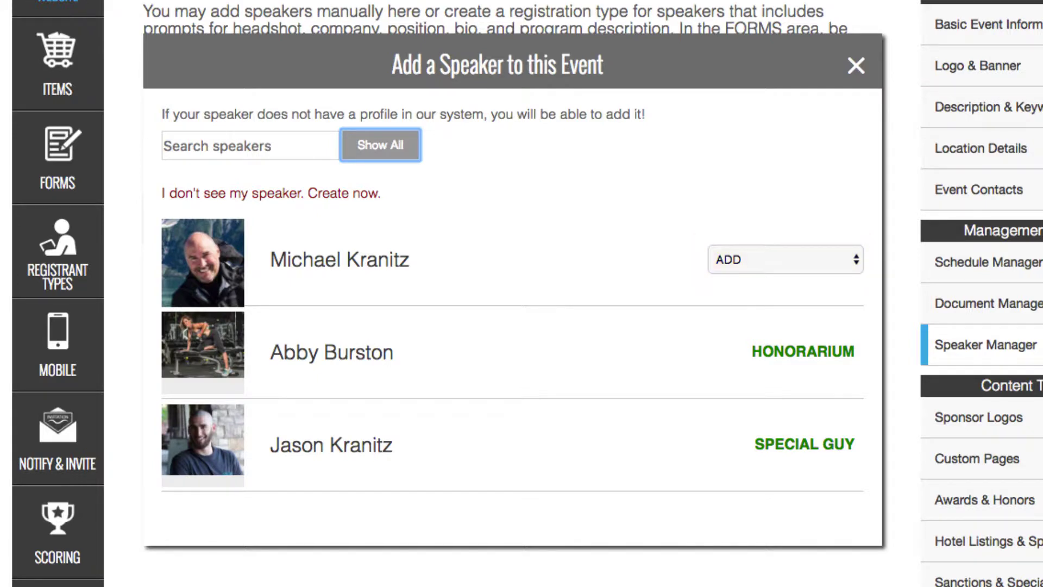
left_click(784, 260)
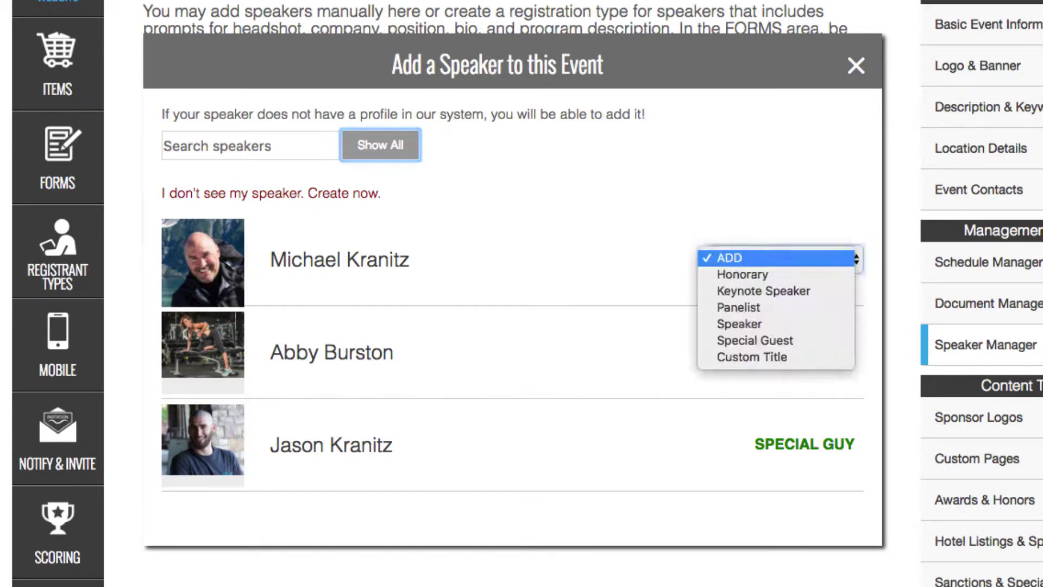
key("Up")
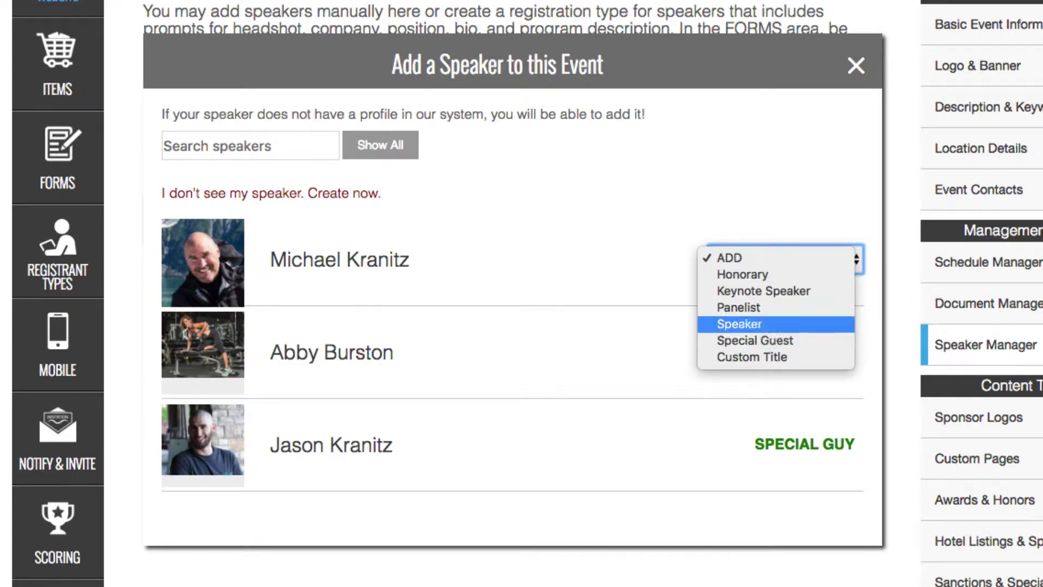
key("Return")
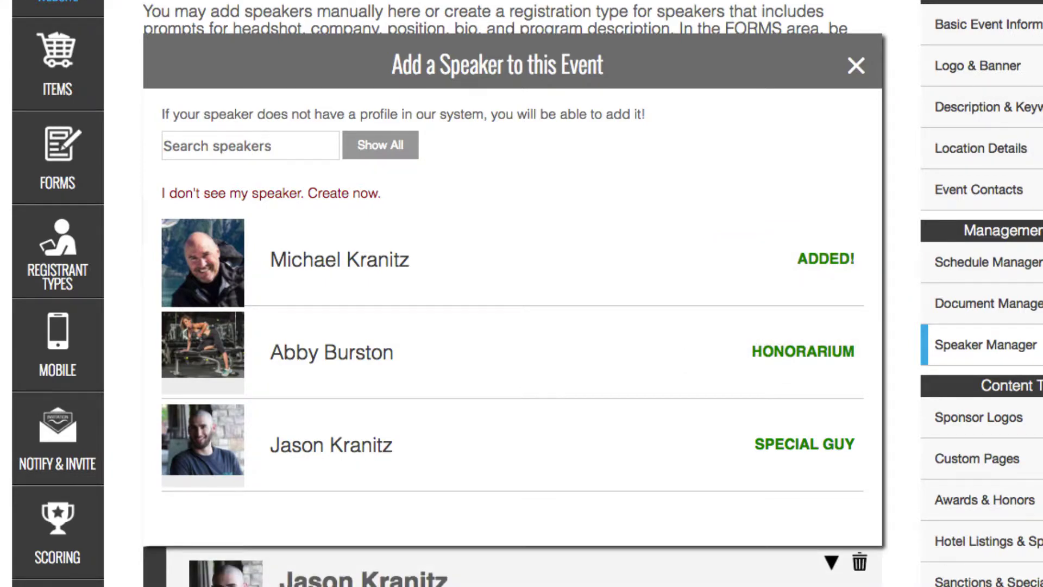
left_click(856, 66)
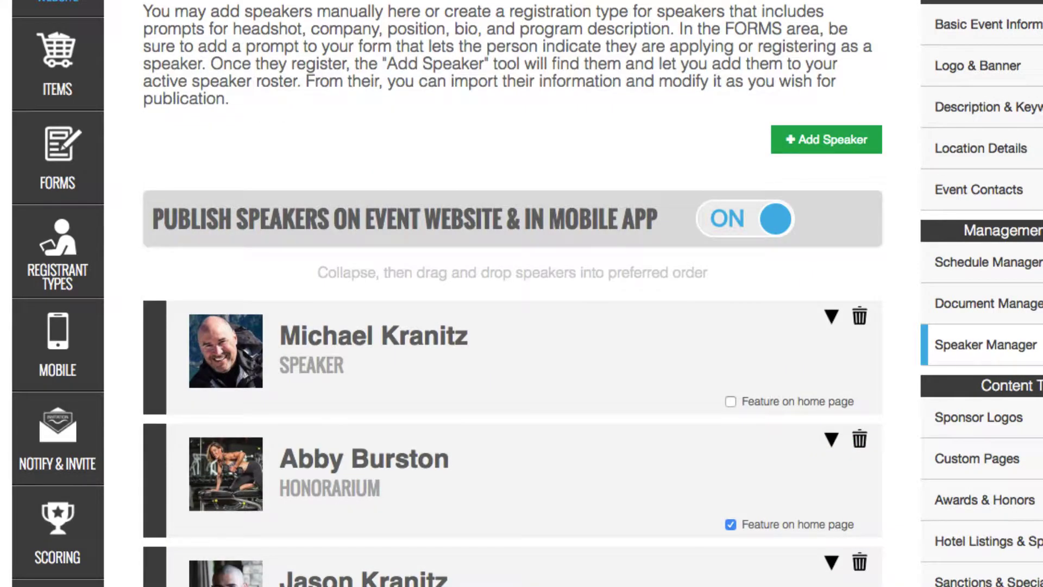
- Expand the newly added speaker's details, feature them on the home page and import their program summary
left_click(831, 316)
scroll(522, 293, "down", 8)
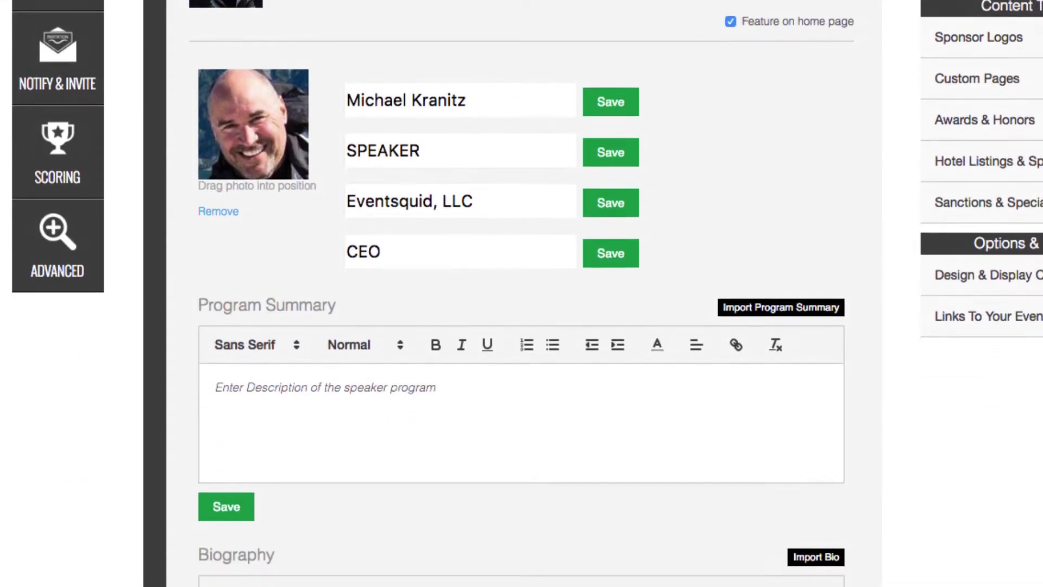
scroll(521, 294, "down", 1)
scroll(521, 293, "up", 1)
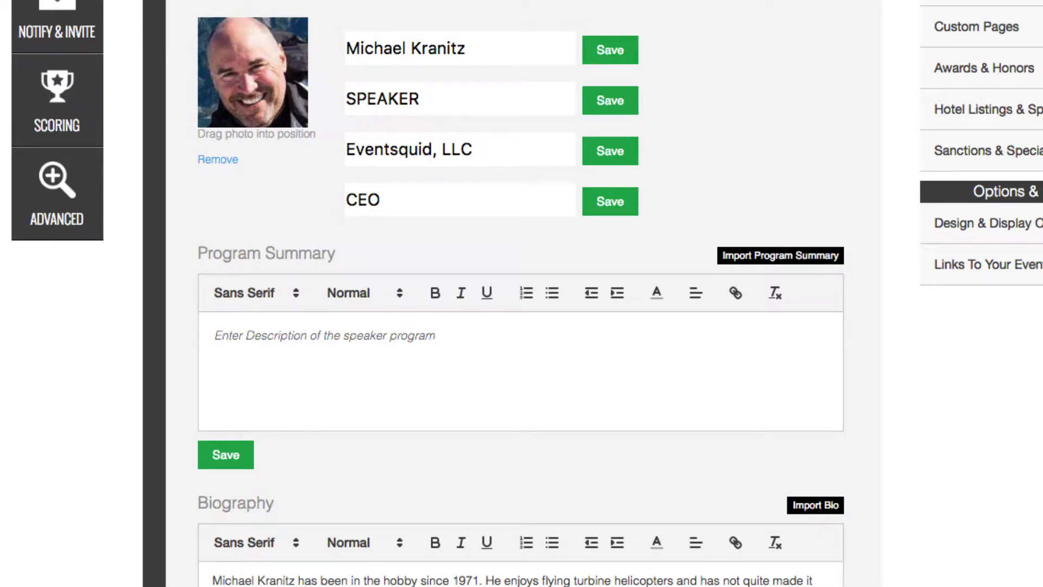
left_click(780, 255)
key("Return")
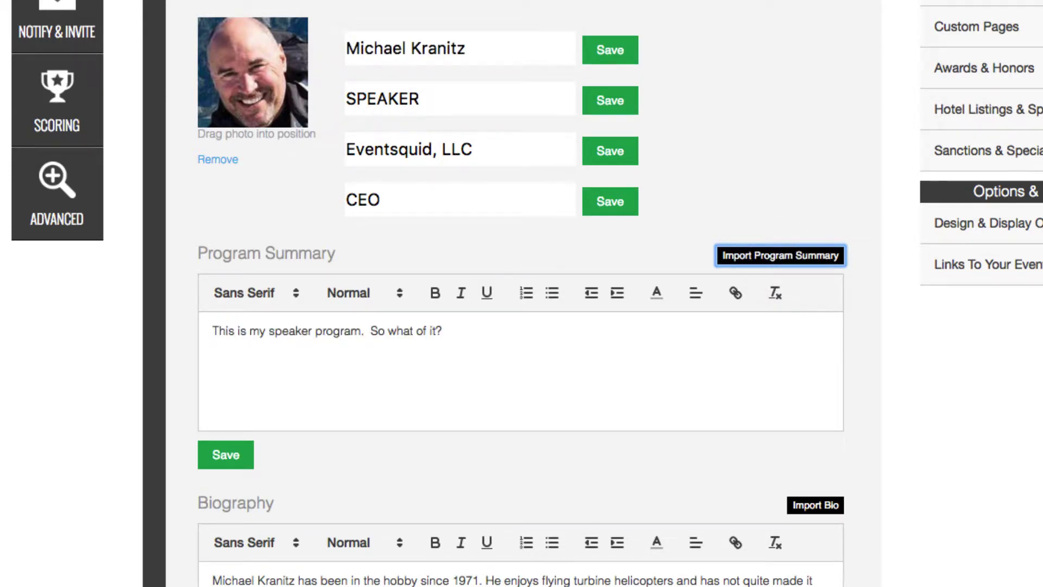
- Append "I can modify." to the imported program summary and save it
left_click(444, 331)
type("I can modify.")
left_click(226, 455)
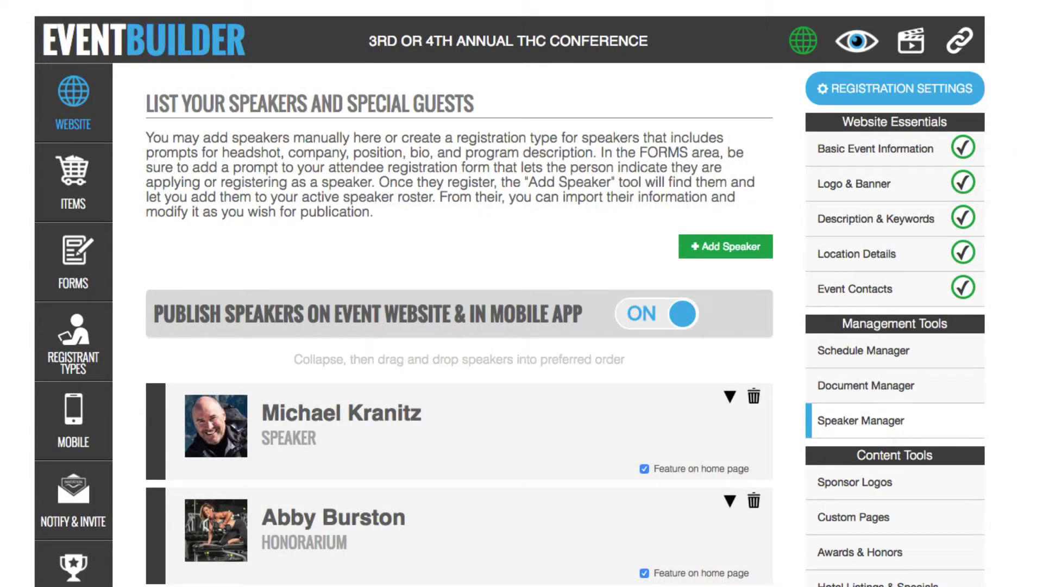
- Open the Document Manager and show the documents attached to speakers
left_click(878, 387)
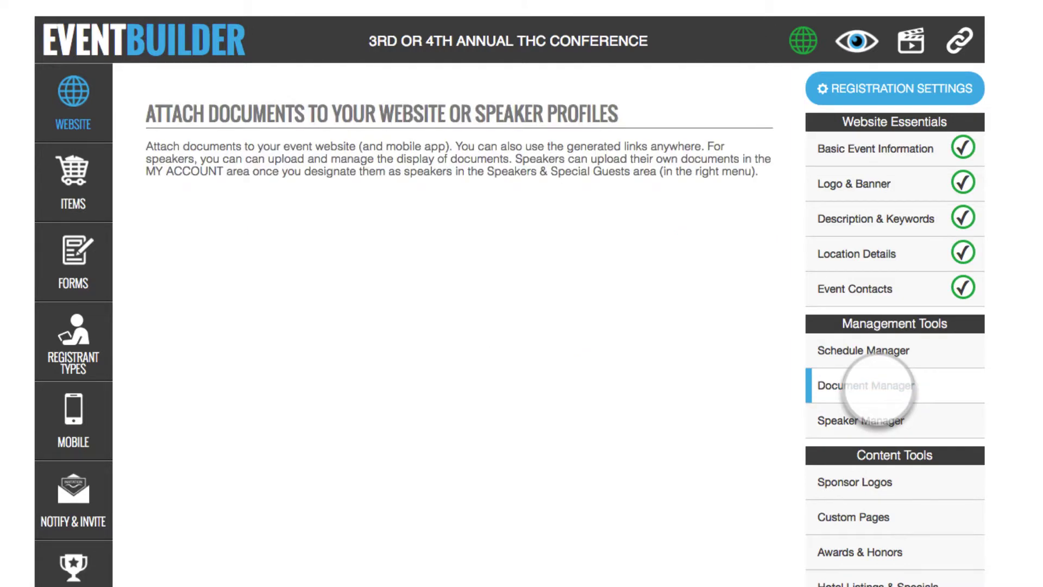
scroll(459, 326, "down", 5)
left_click(378, 441)
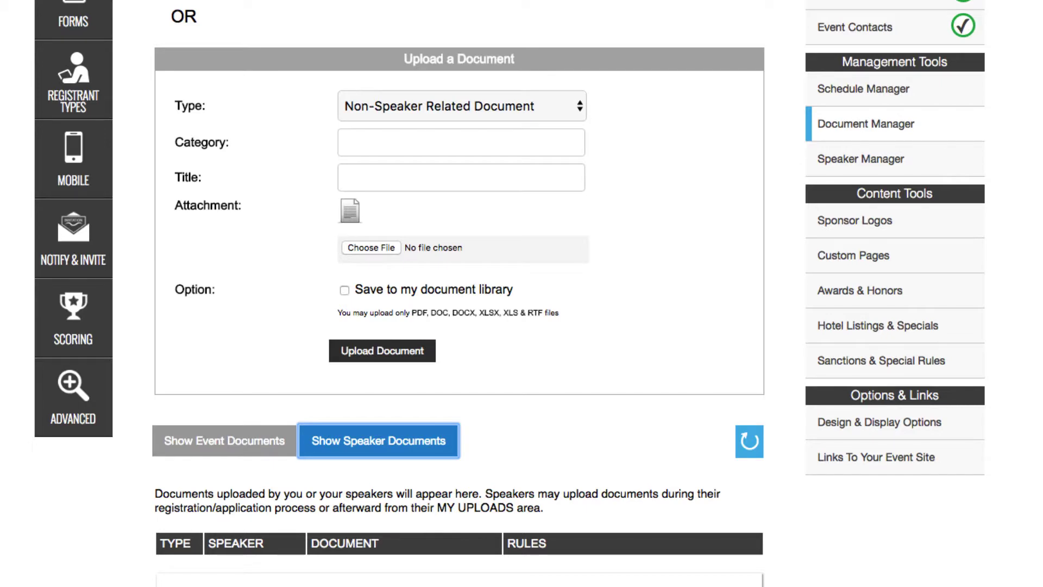
scroll(459, 293, "down", 8)
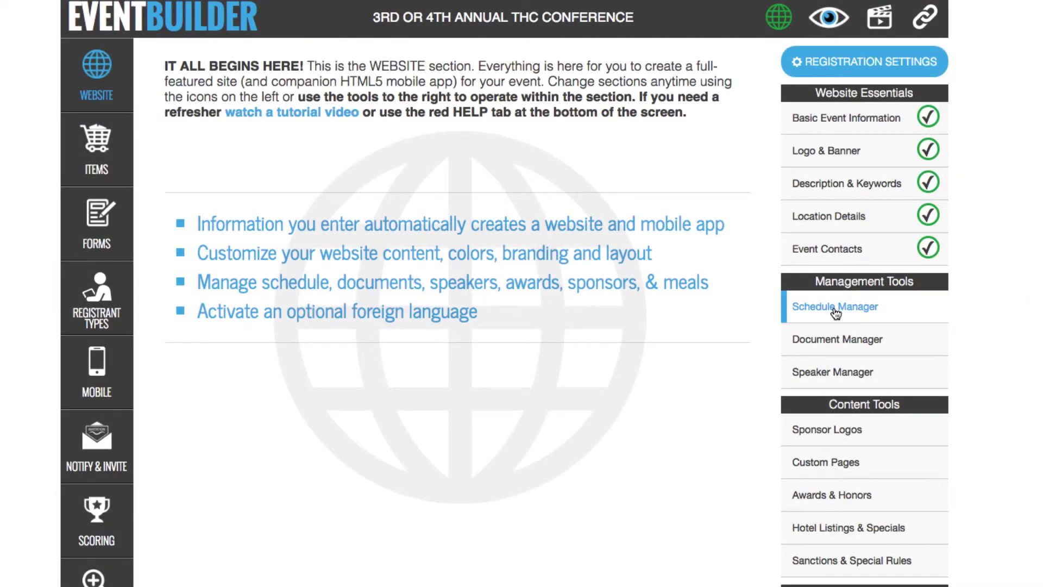
- In the main schedule, assign the newly added speaker and the Special Guy speaker to the 07:35 AM to 07:55 AM session
left_click(834, 308)
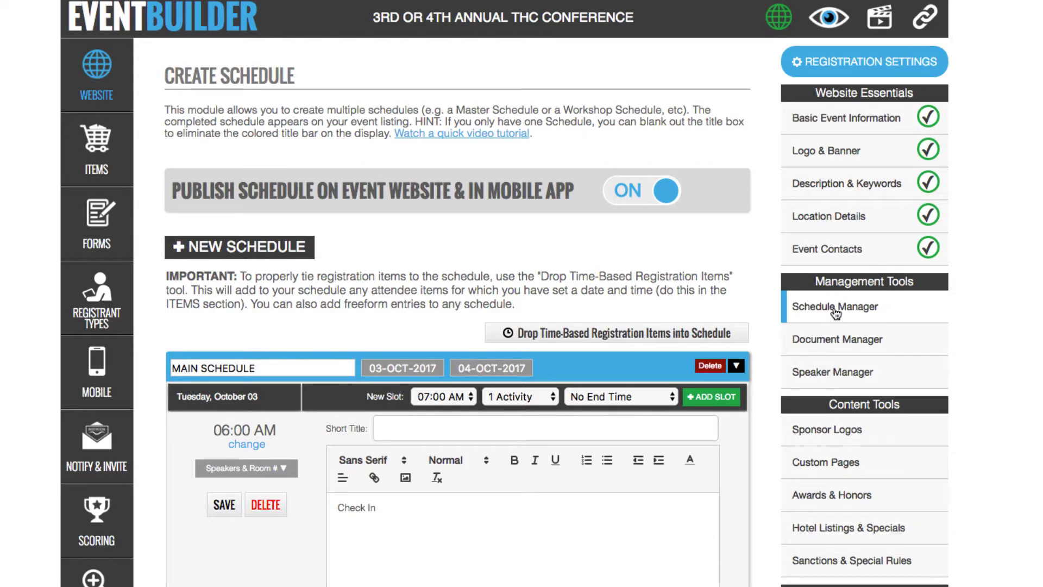
scroll(835, 312, "down", 5)
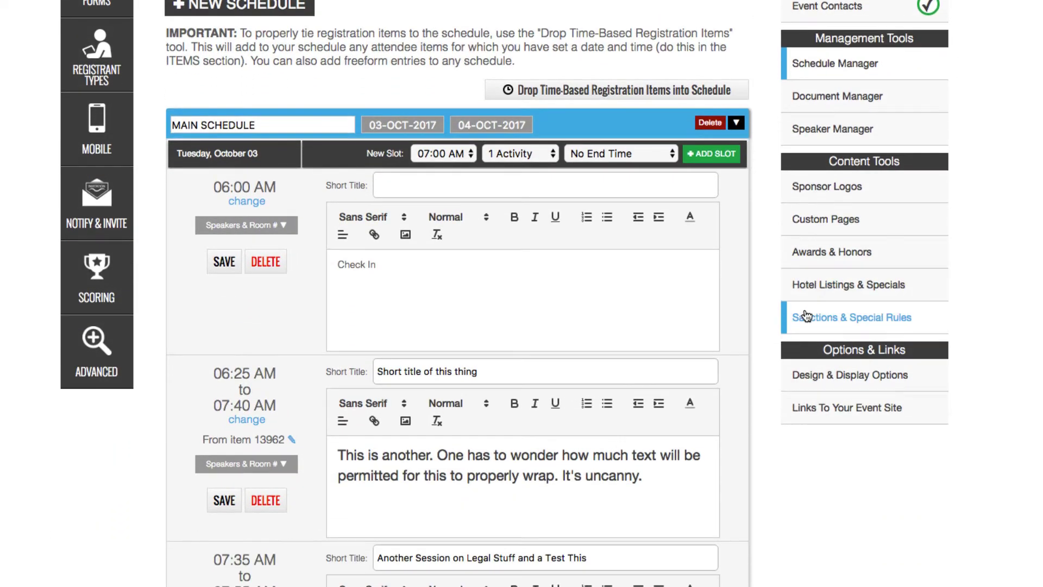
scroll(807, 315, "down", 5)
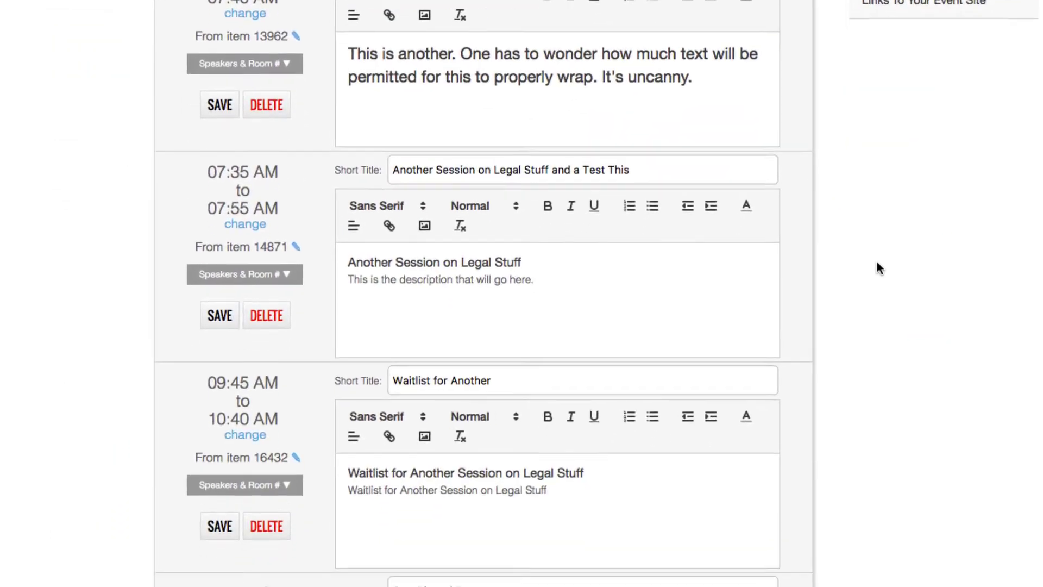
left_click(227, 224)
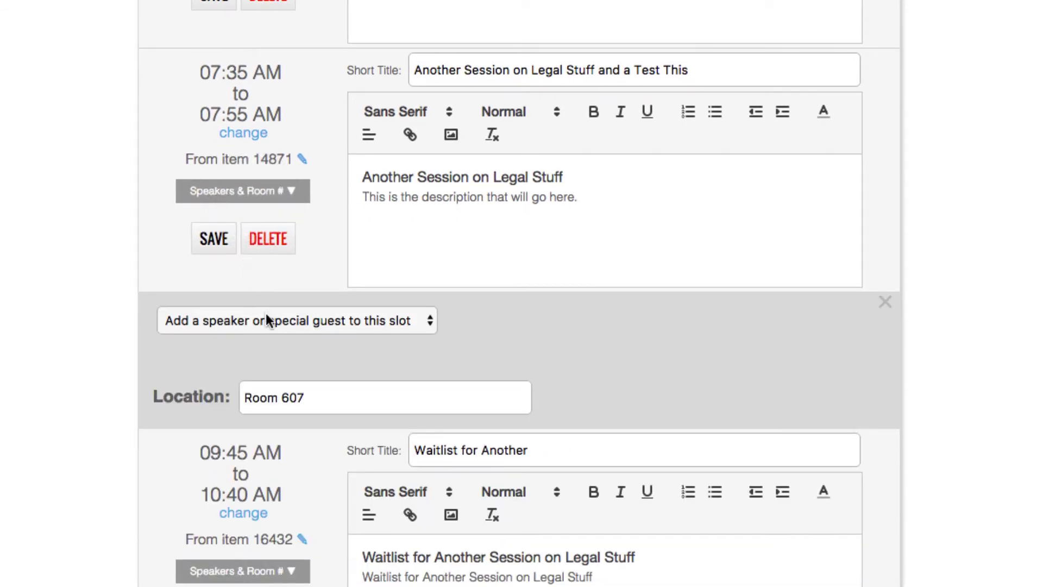
left_click(266, 316)
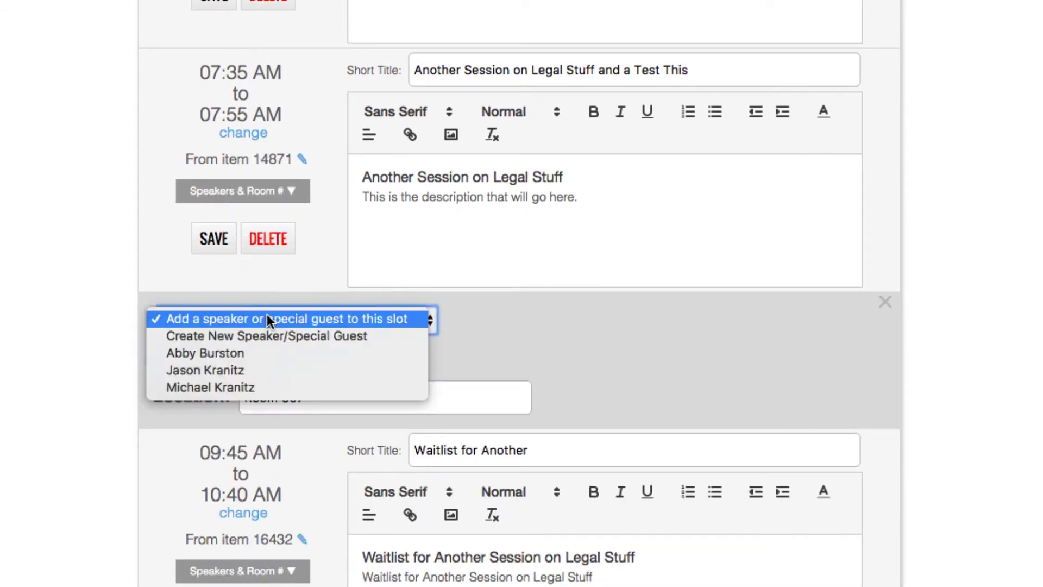
left_click(239, 385)
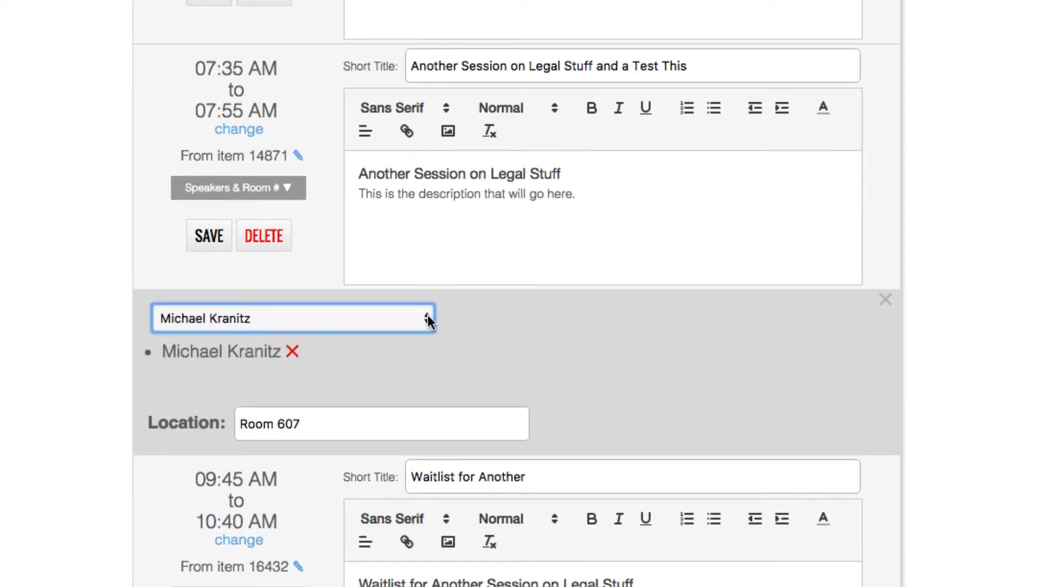
left_click(428, 315)
left_click(416, 300)
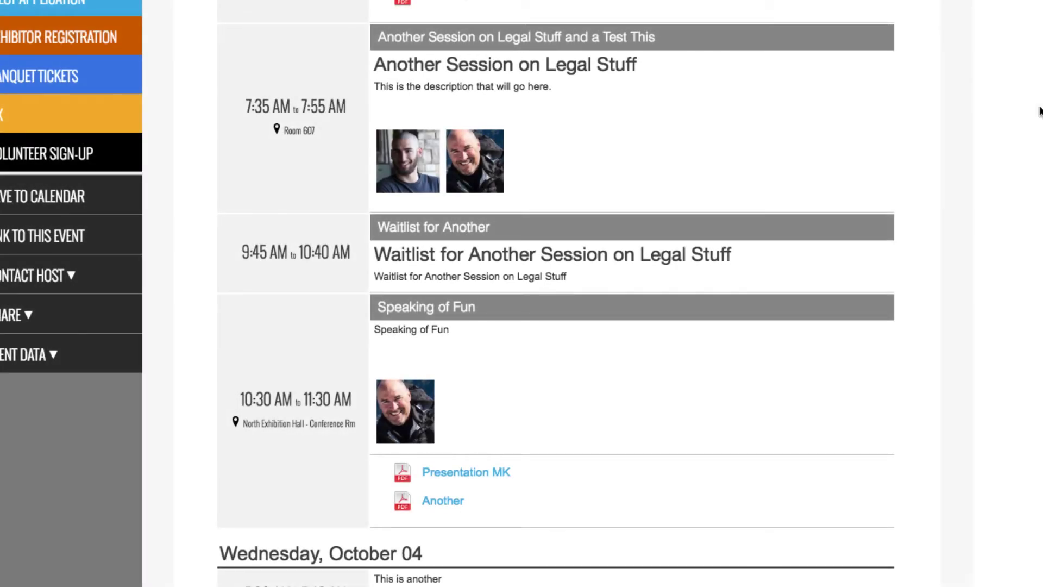
- Open the second speaker's profile from the 7:35 AM session on the published schedule and review it
left_click(475, 162)
scroll(859, 303, "down", 5)
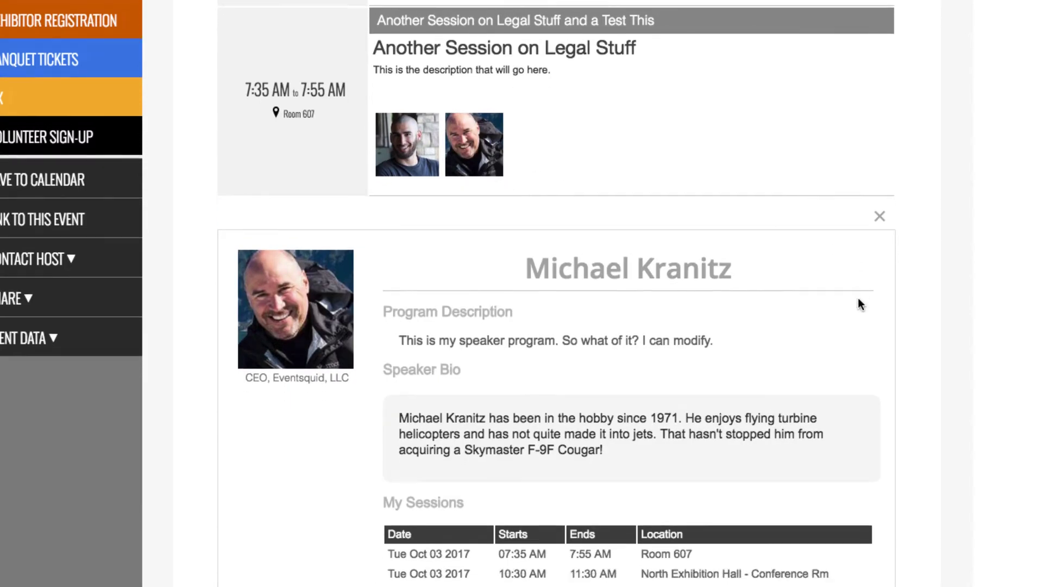